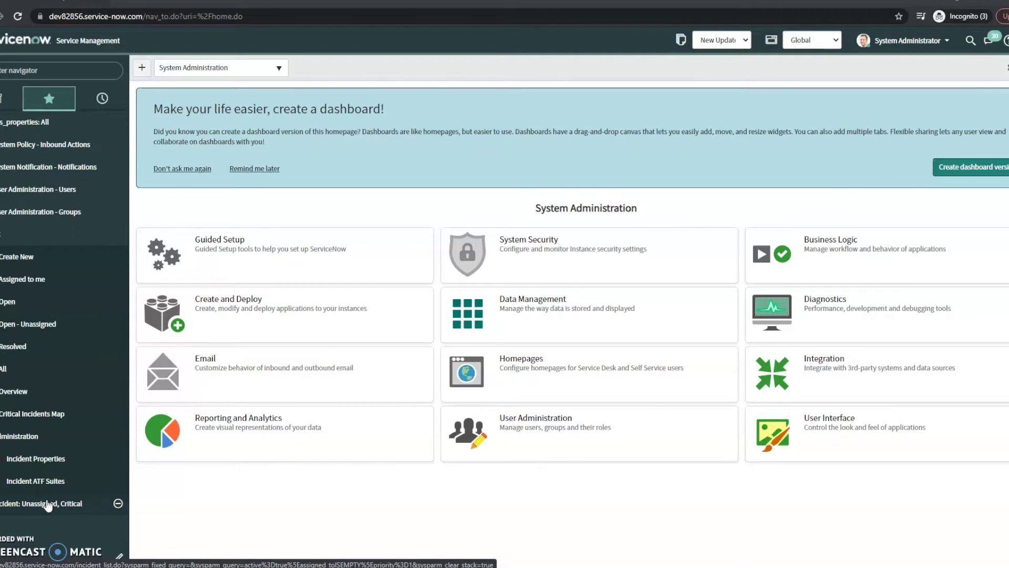
From the Open incidents list, choose Import in the Number column menu to reach Incident import
left_click(39, 72)
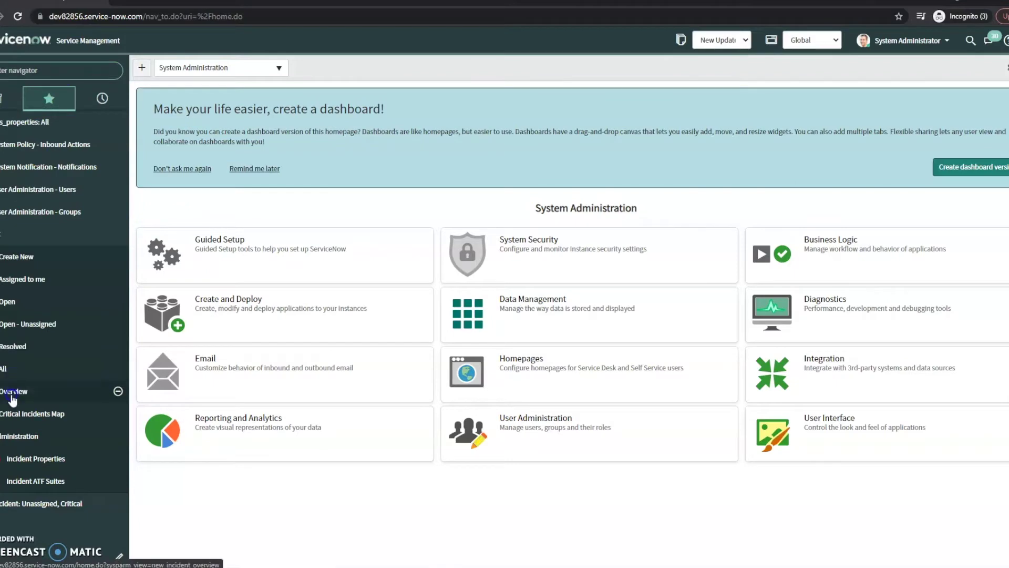
left_click(22, 304)
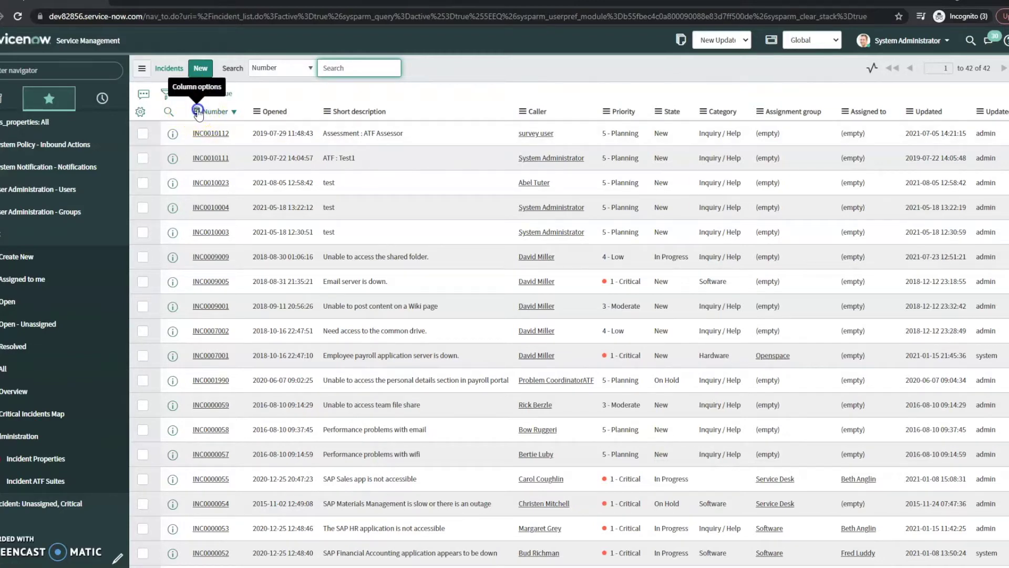
left_click(197, 111)
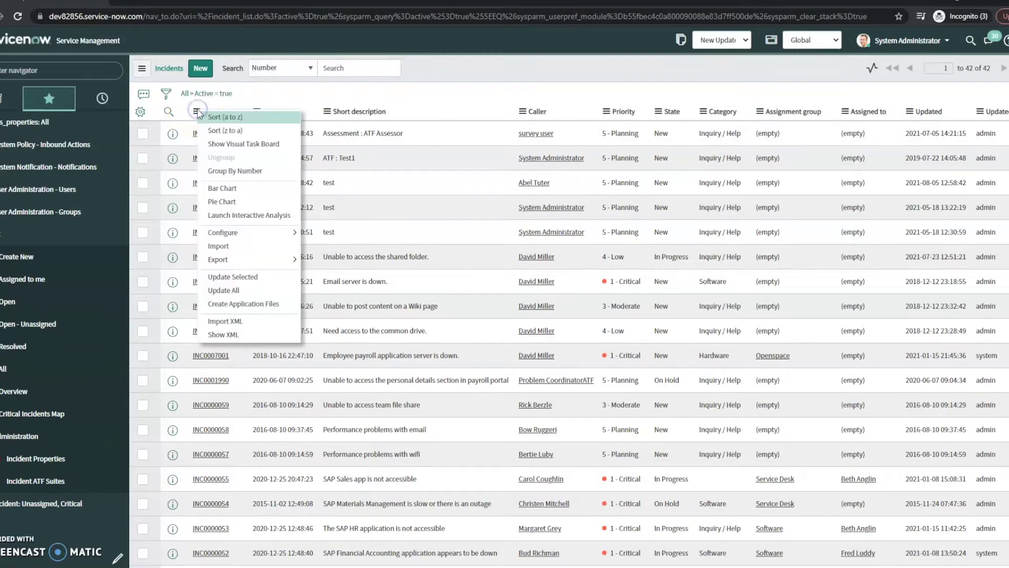
left_click(257, 247)
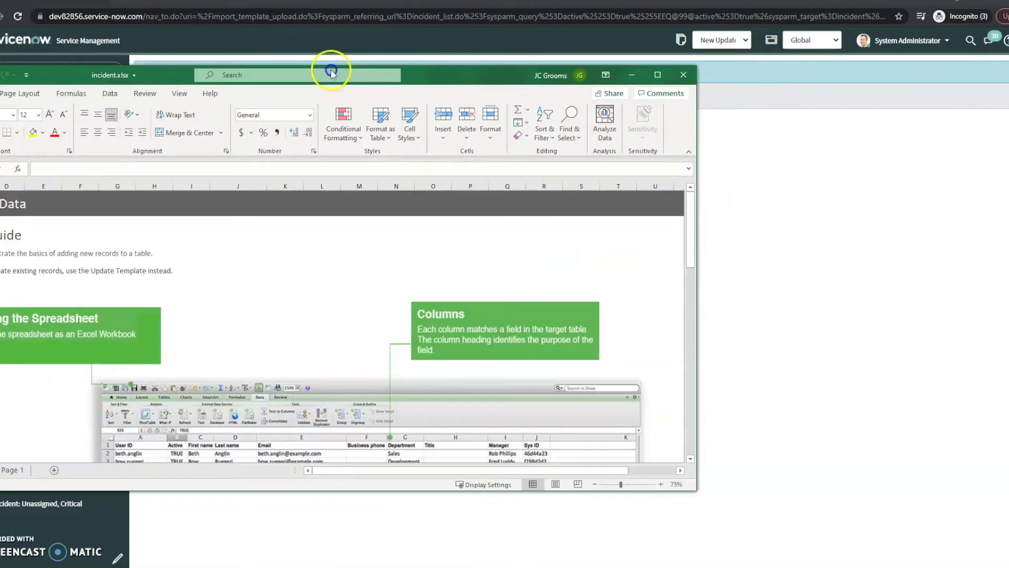
Open the downloaded ServiceNow Incident Excel import template
double_click(330, 68)
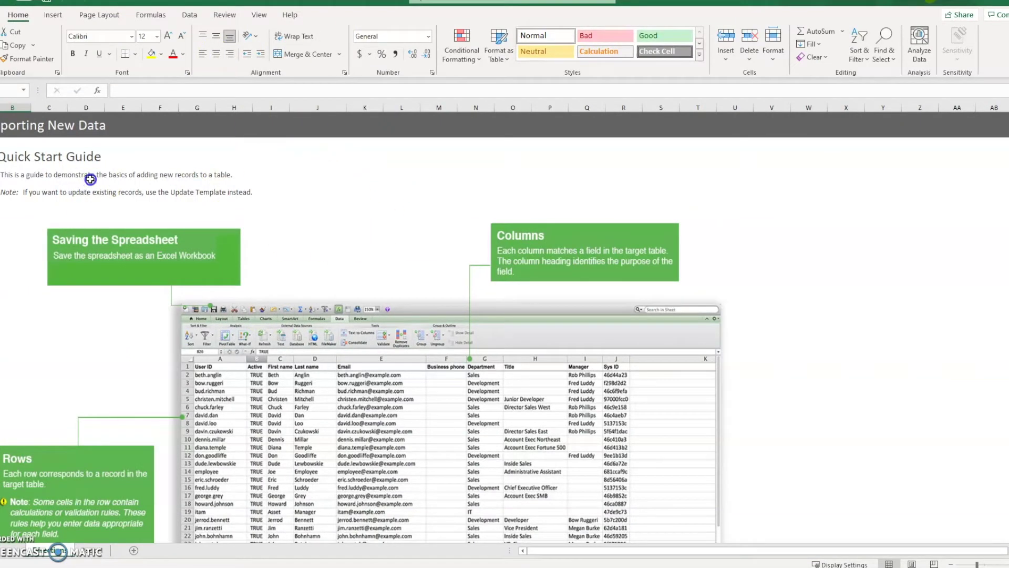
Read through the import template's Directions sheet
scroll(100, 184, "down", 1)
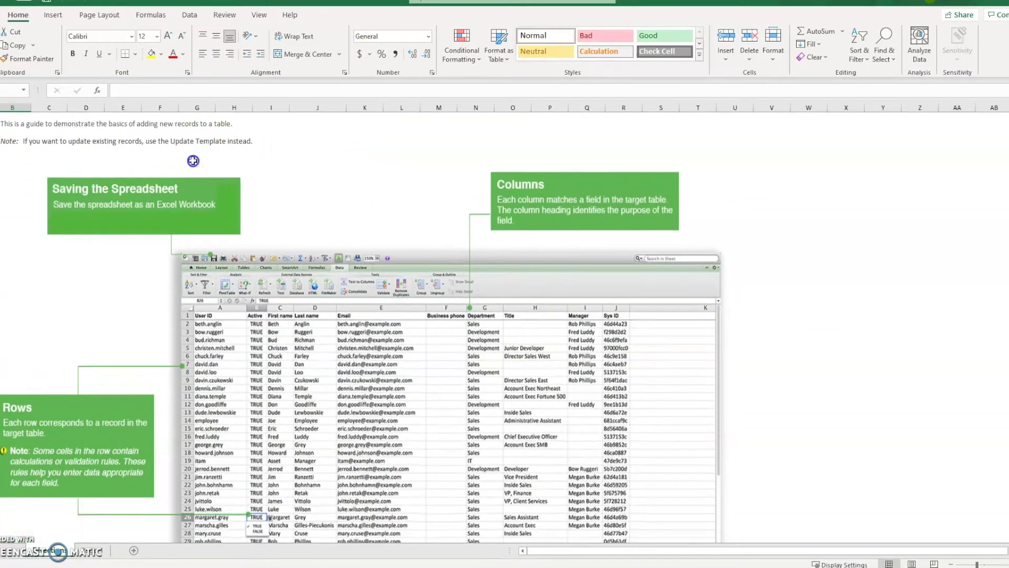
scroll(140, 266, "up", 1)
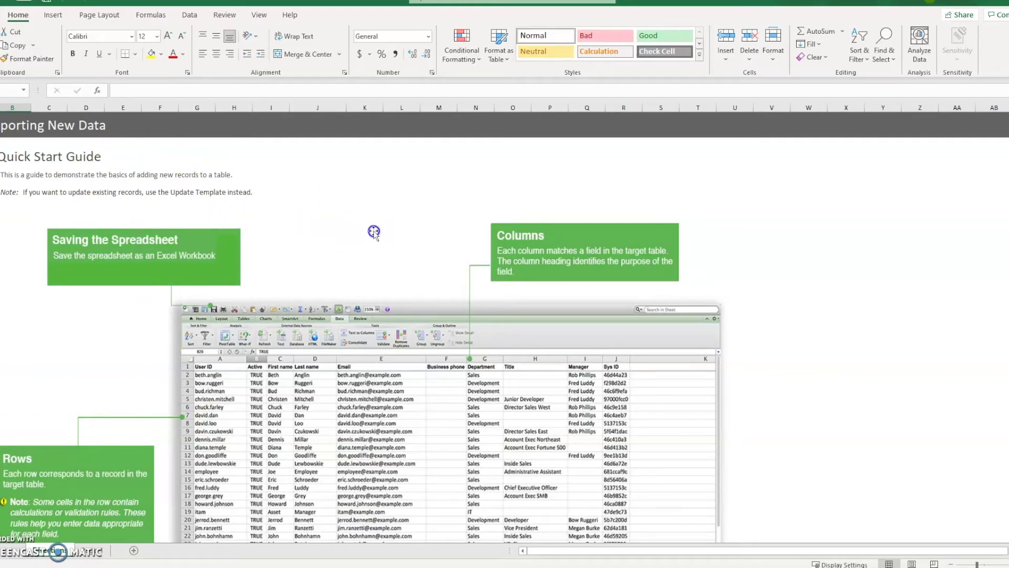
scroll(336, 223, "down", 10)
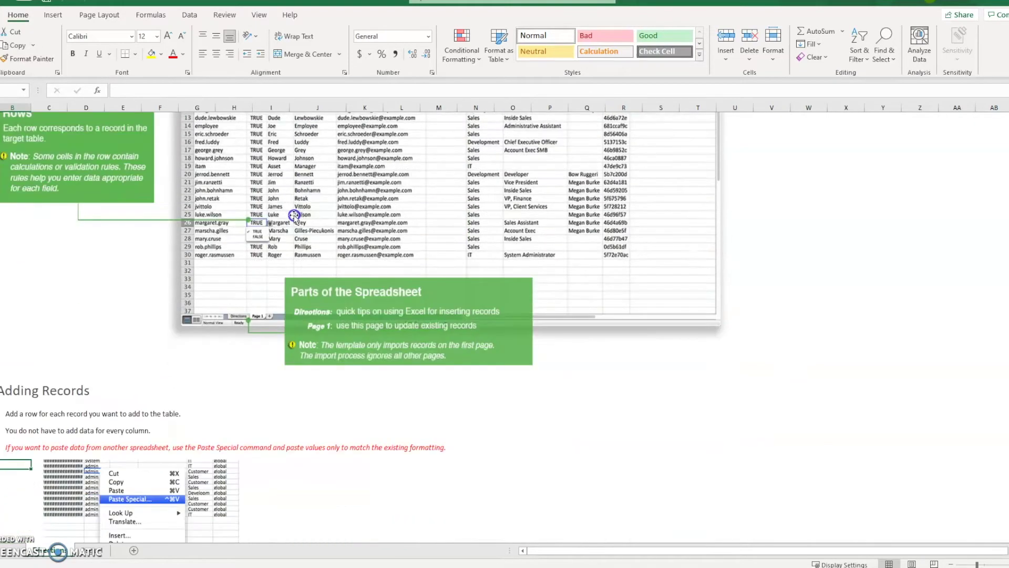
scroll(293, 215, "down", 5)
scroll(188, 239, "up", 3)
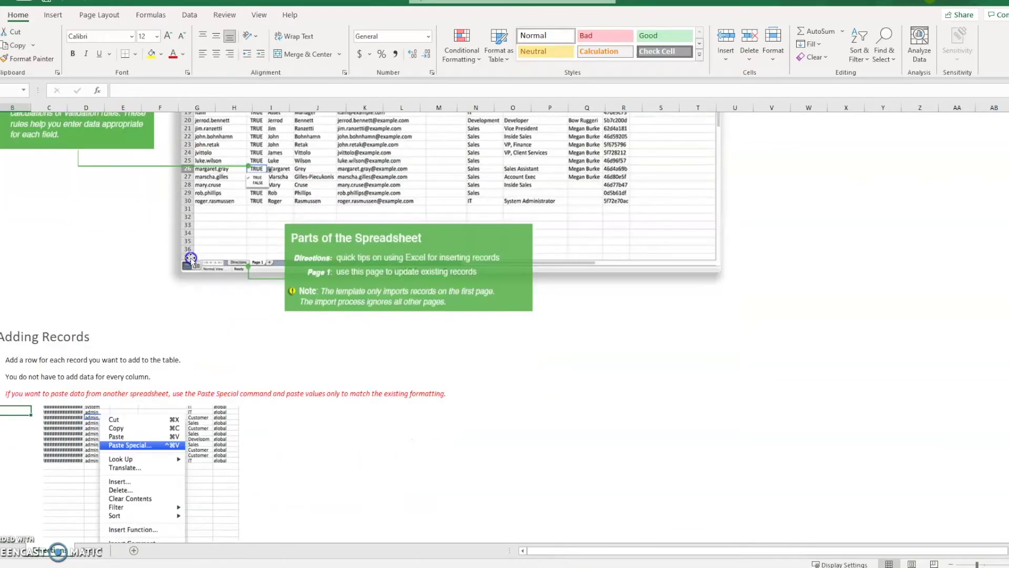
scroll(191, 257, "up", 4)
On the Page 1 data sheet, bring Short description into view and select the Subcategory cell
left_click(92, 557)
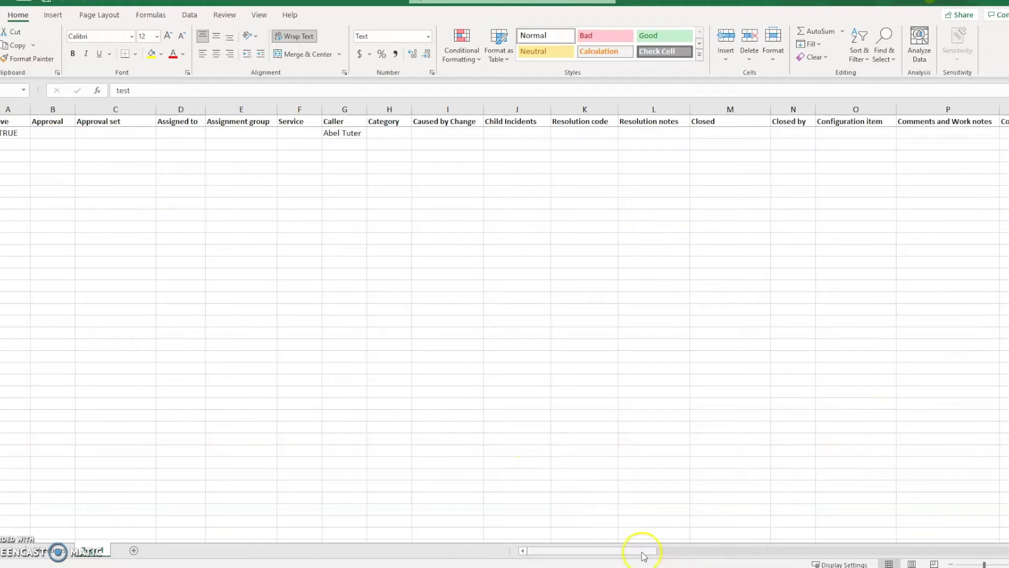
left_click_drag(644, 555, 976, 557)
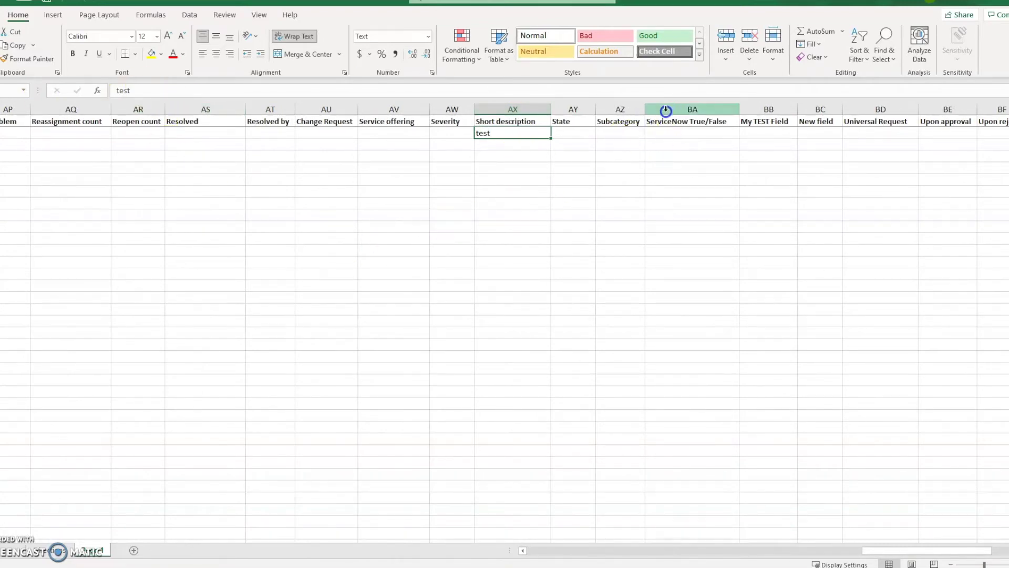
left_click(605, 132)
left_click(650, 136)
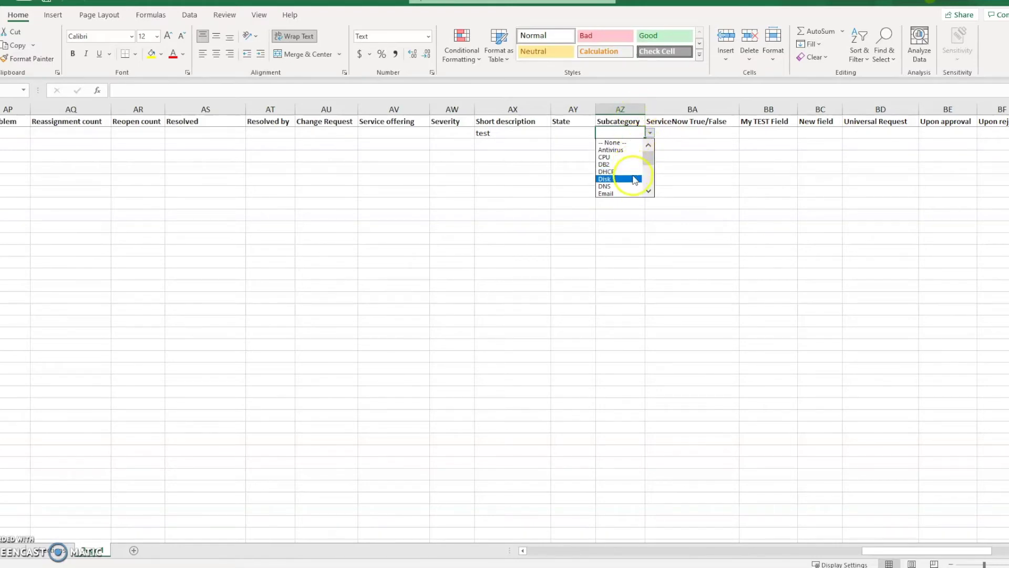
left_click_drag(648, 157, 650, 167)
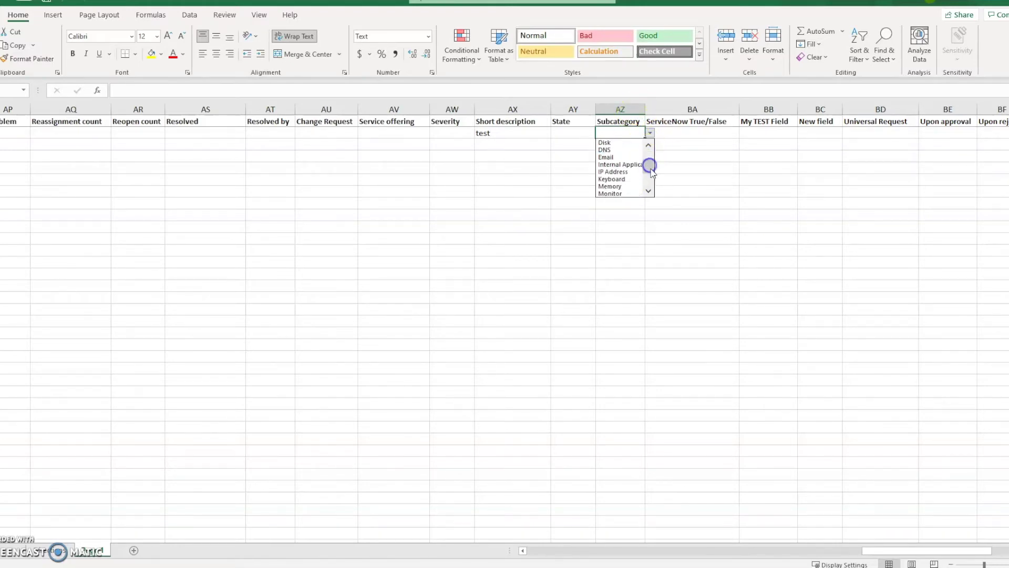
left_click(717, 194)
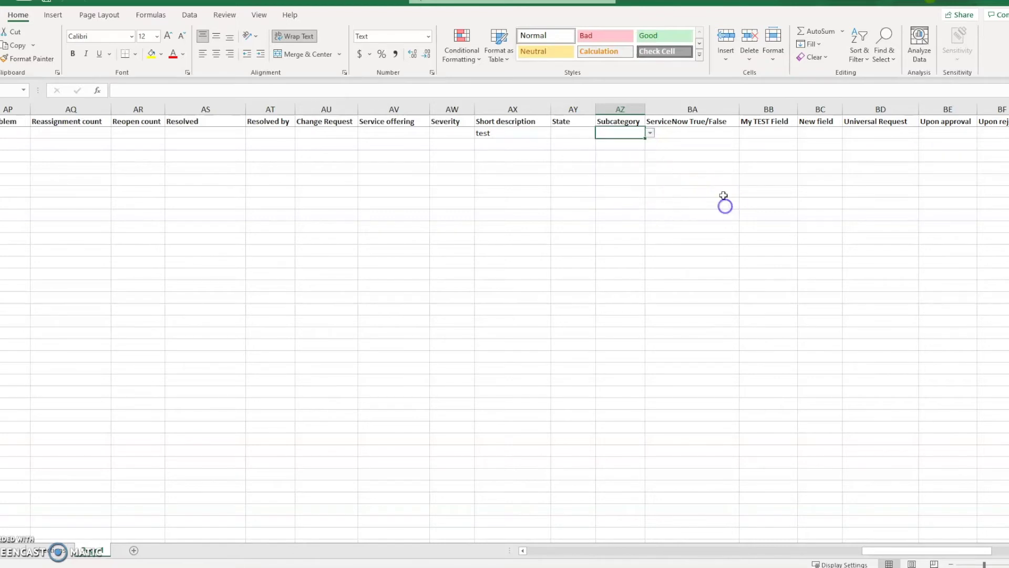
left_click(716, 134)
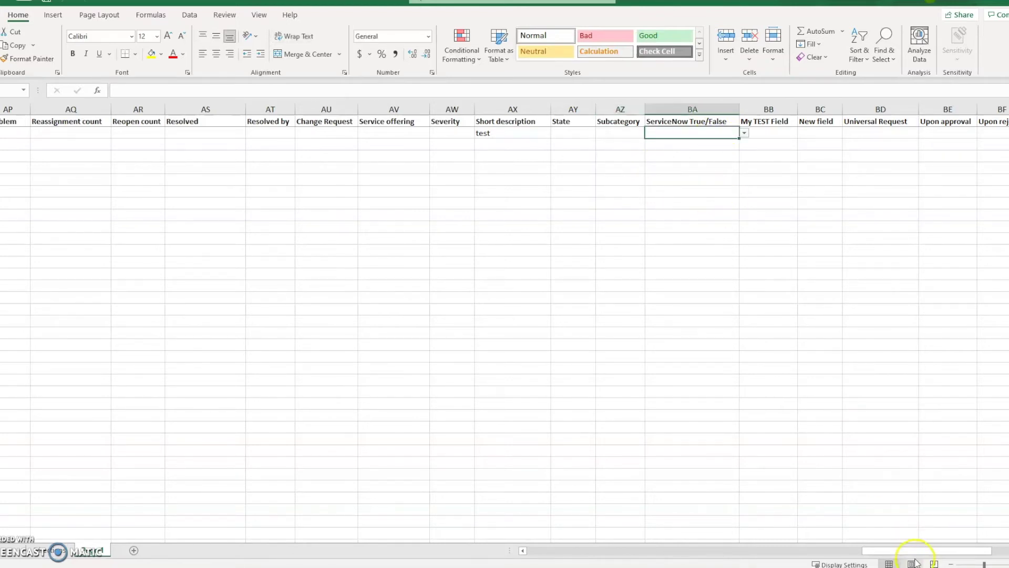
left_click_drag(930, 549, 966, 548)
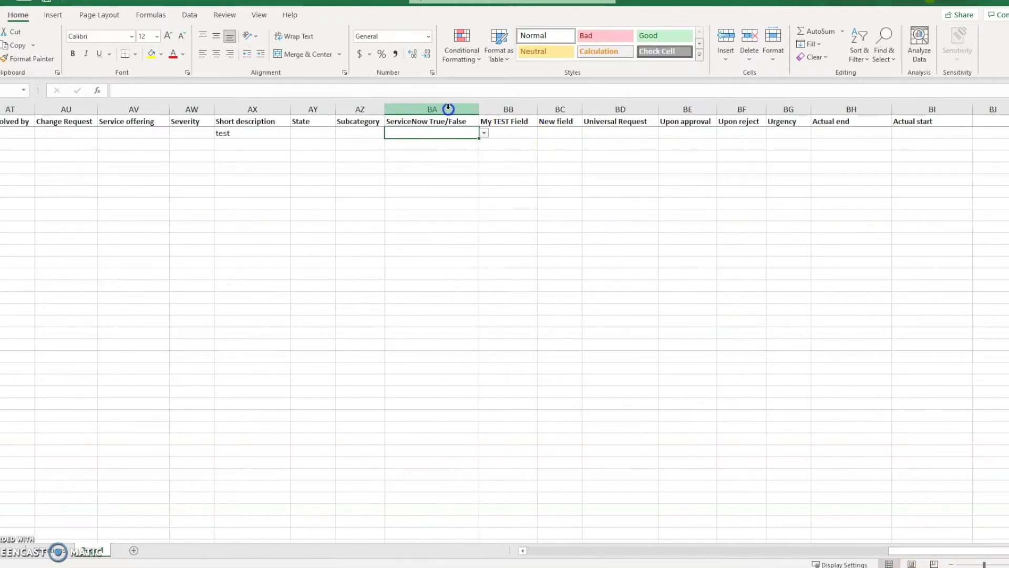
double_click(485, 120)
type("My")
key("Return")
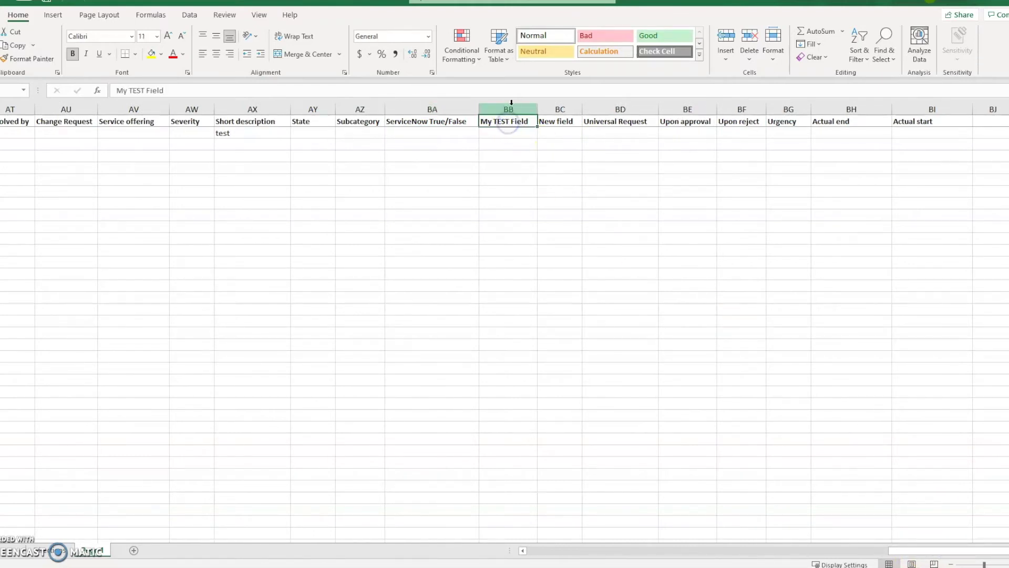
left_click(487, 124)
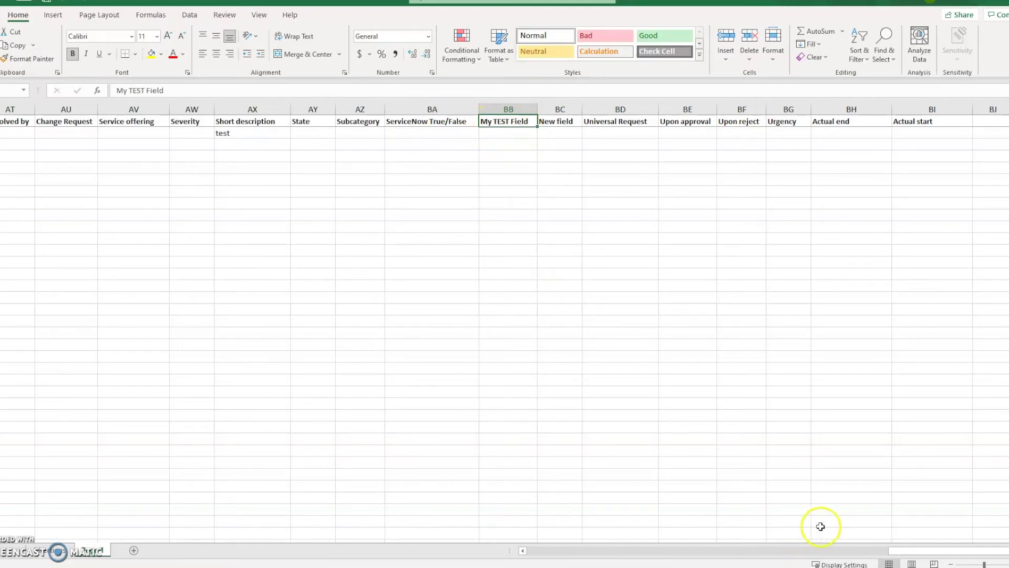
left_click_drag(901, 556, 901, 556)
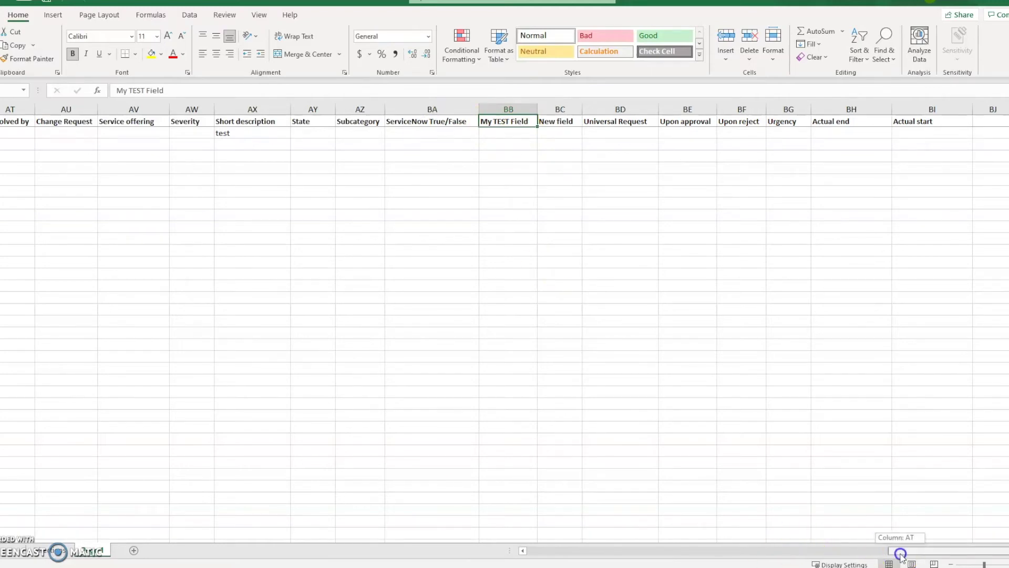
left_click_drag(900, 553, 698, 552)
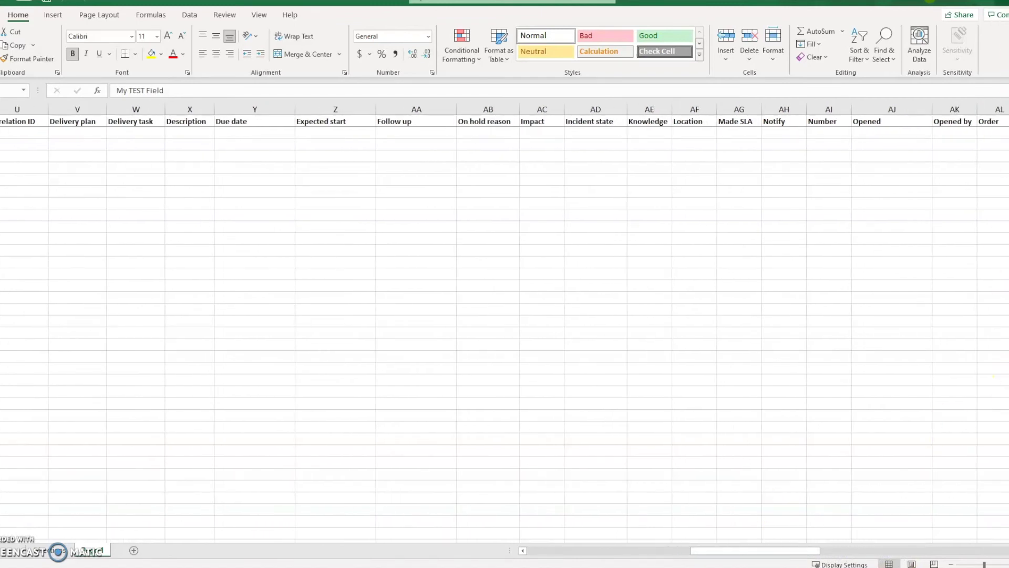
Close the template without saving and upload incident.xlsx into the Incident import
key("ctrl+w")
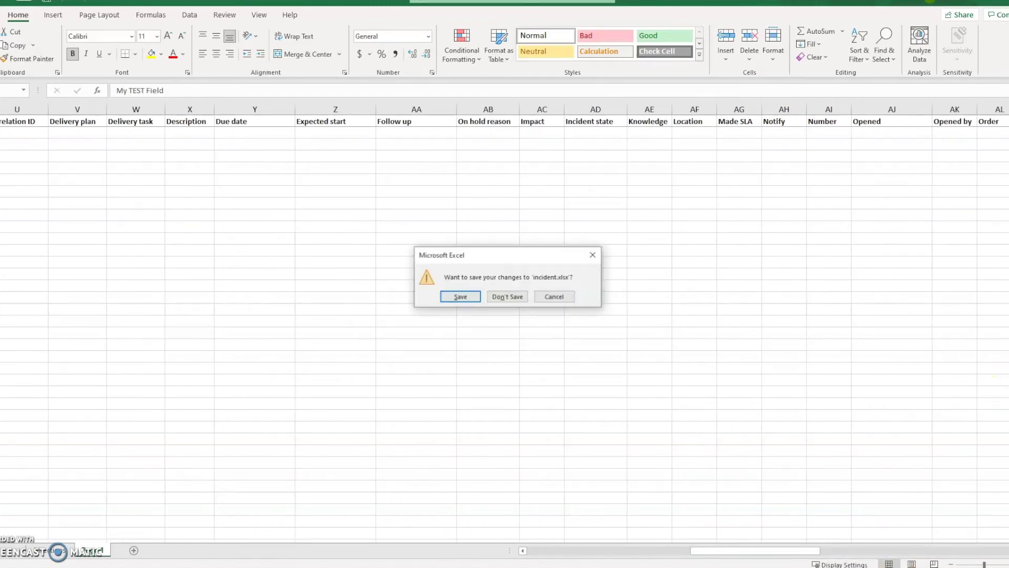
left_click(514, 300)
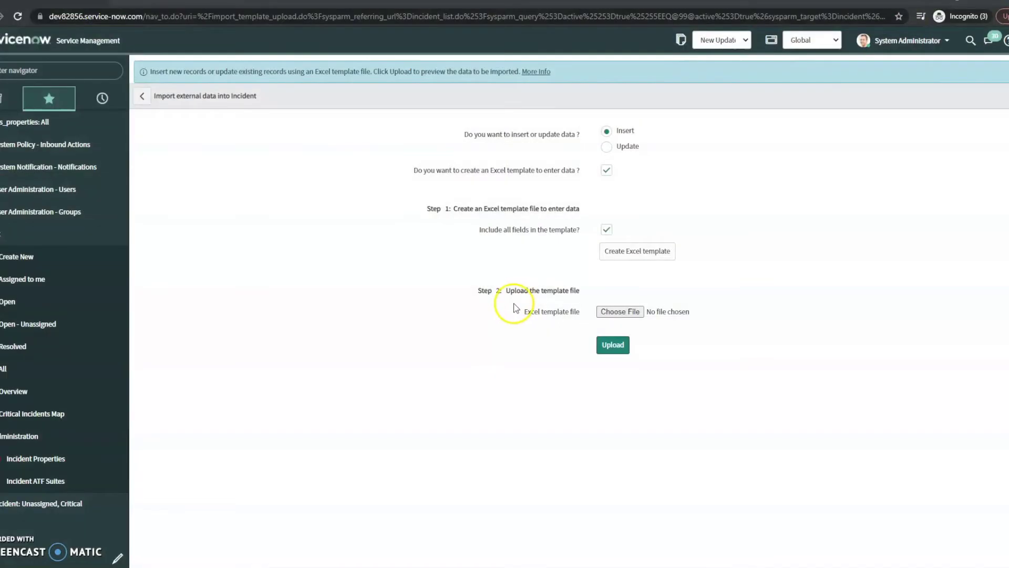
left_click(616, 313)
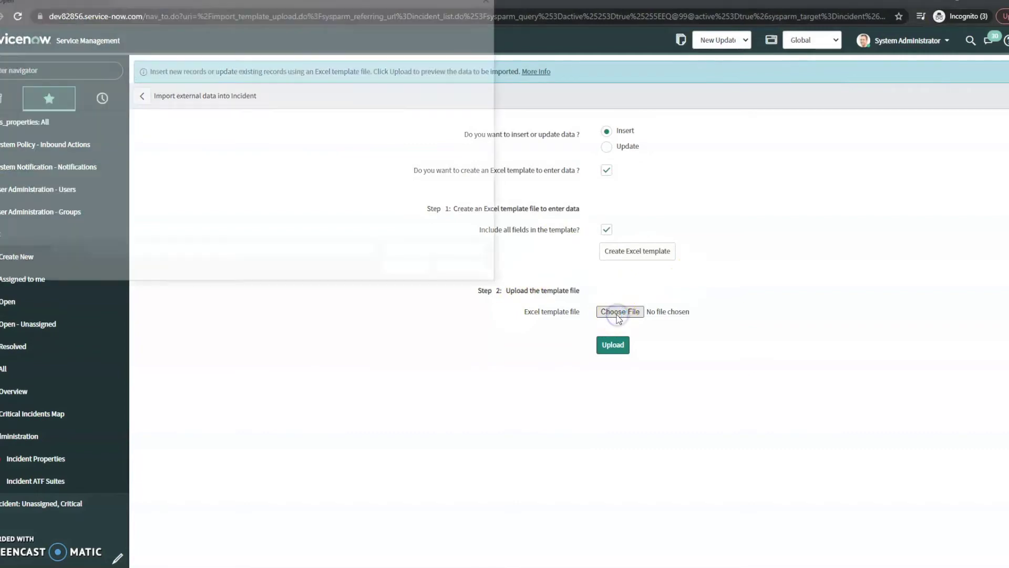
double_click(100, 69)
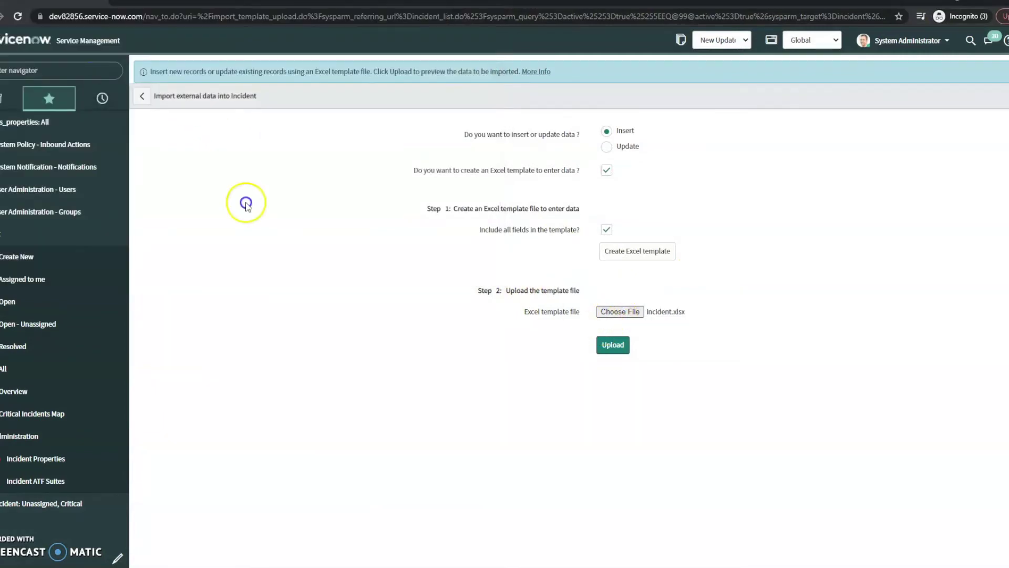
left_click(610, 344)
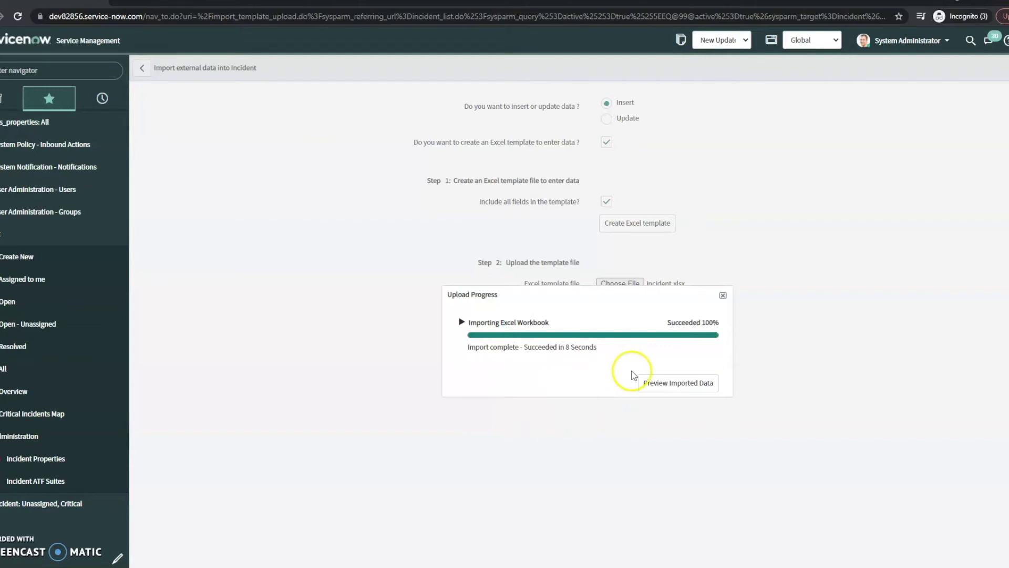
left_click(670, 388)
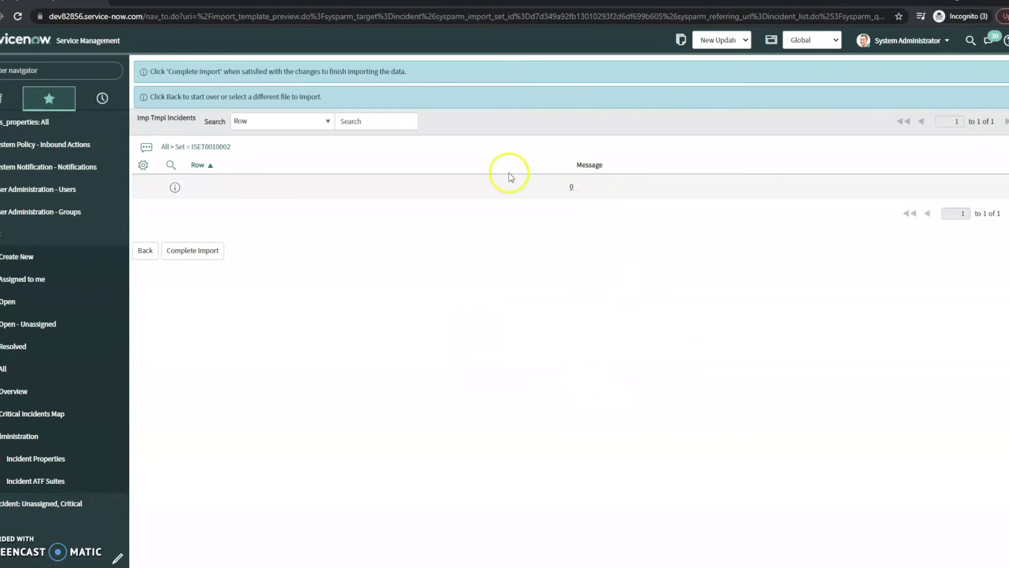
Inspect the staged row's details in the import preview, then complete the import
left_click(175, 188)
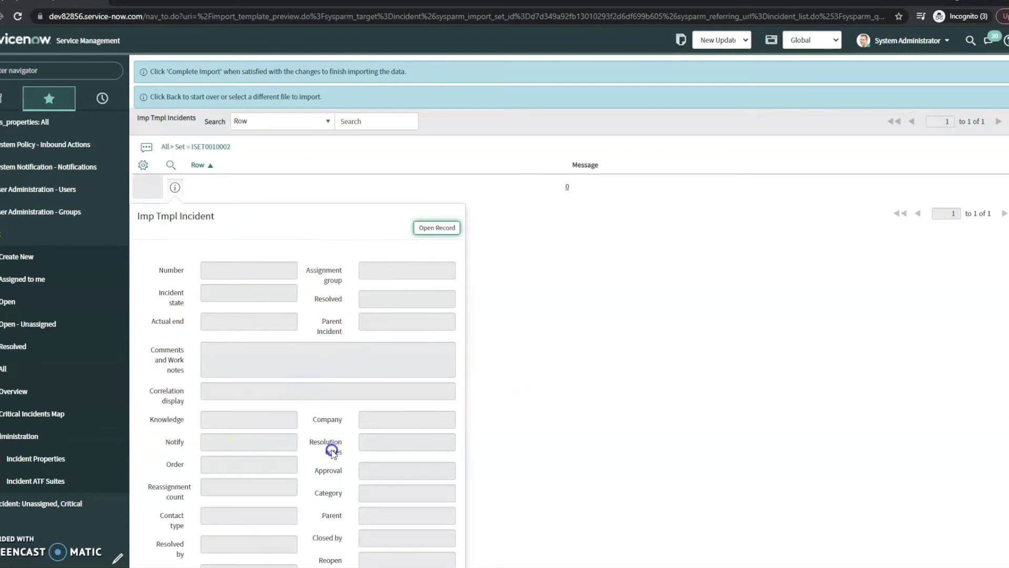
scroll(332, 450, "down", 4)
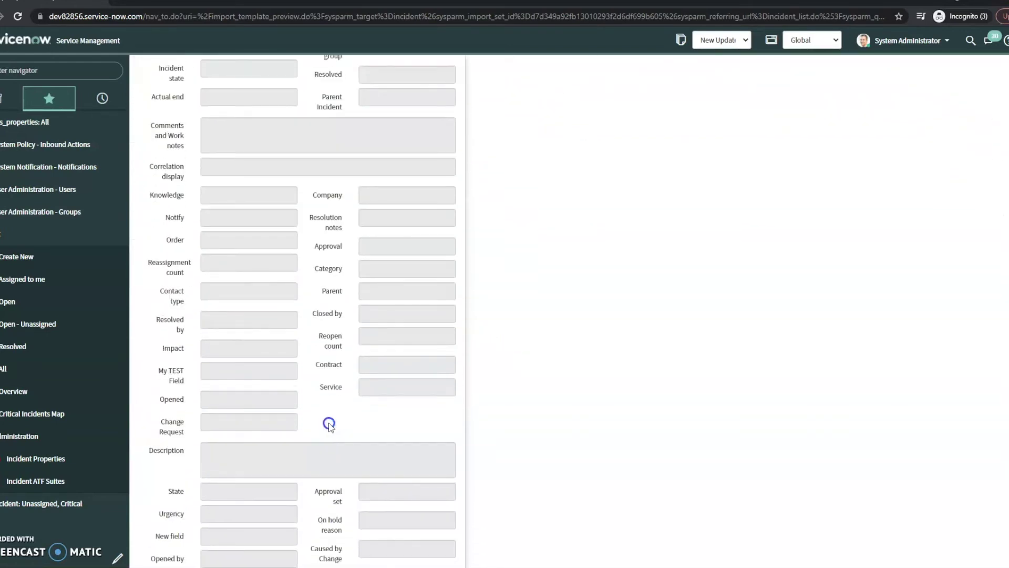
scroll(332, 416, "down", 6)
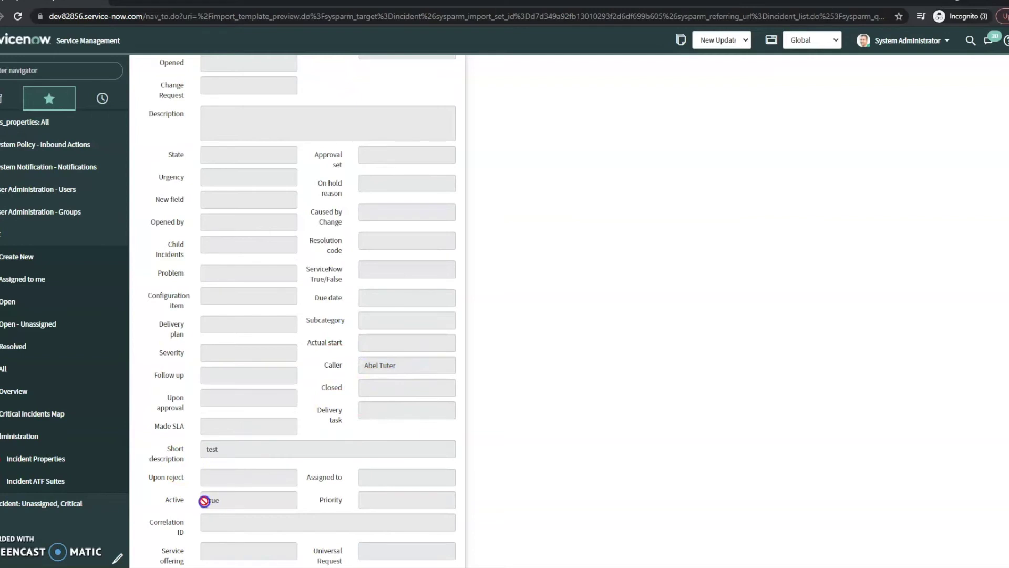
scroll(205, 500, "down", 2)
scroll(195, 413, "up", 10)
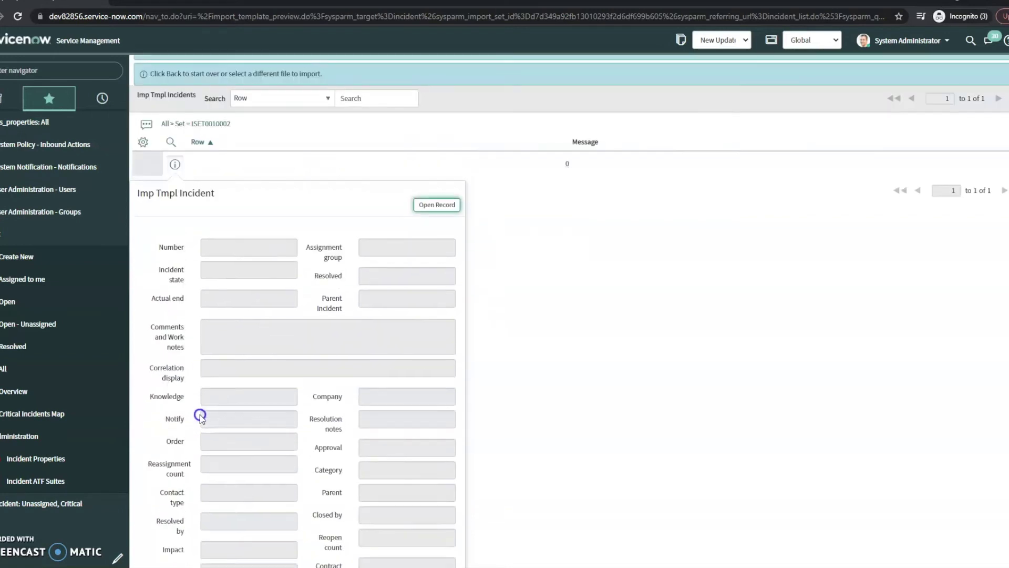
left_click(518, 244)
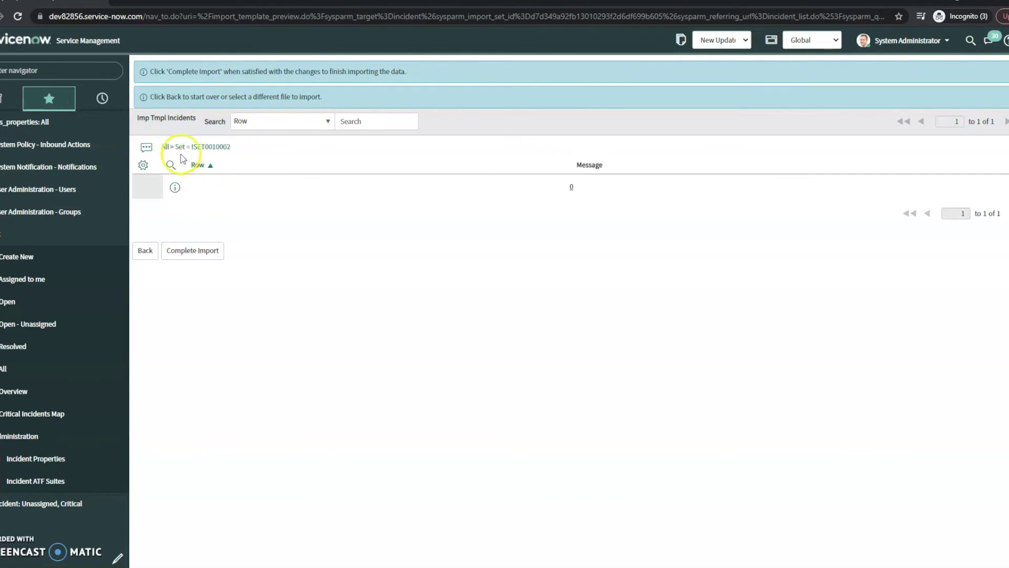
left_click(218, 251)
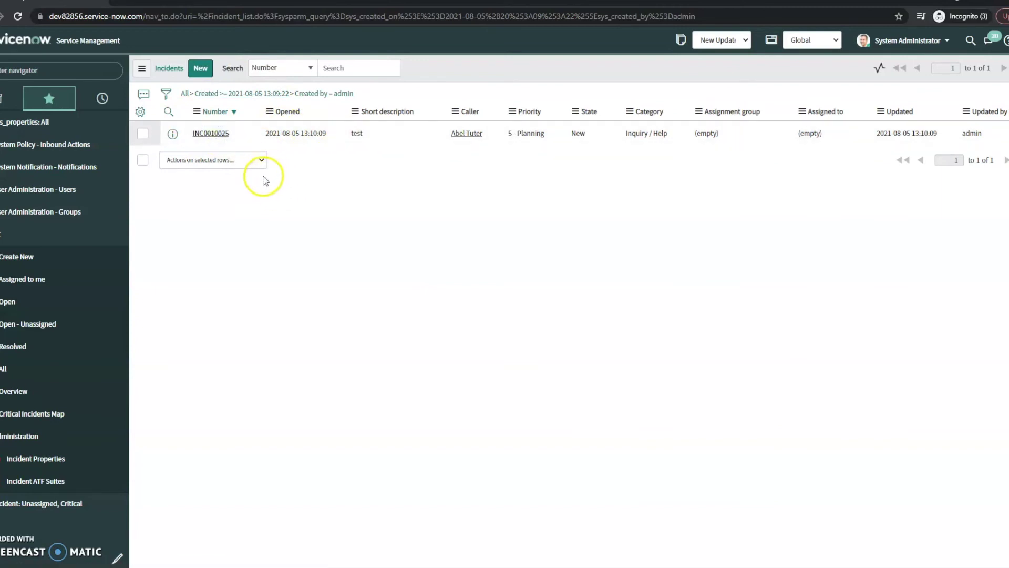
Open the created incident INC0010025 and select its number for copying
double_click(351, 110)
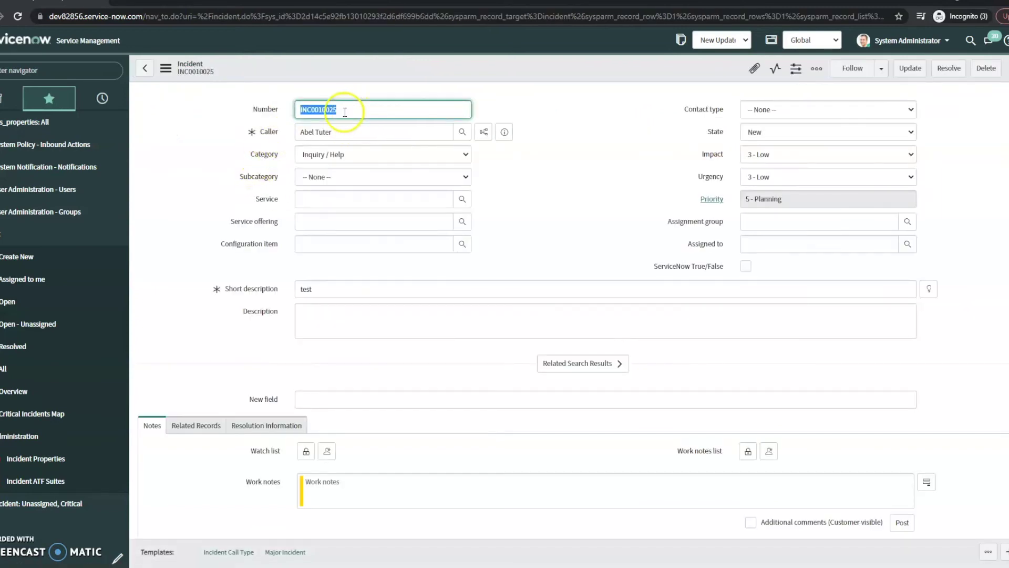
left_click_drag(333, 111, 236, 124)
key("ctrl+c")
Search Open incidents for INC0010025 and open its record down to the Activities section
left_click(51, 304)
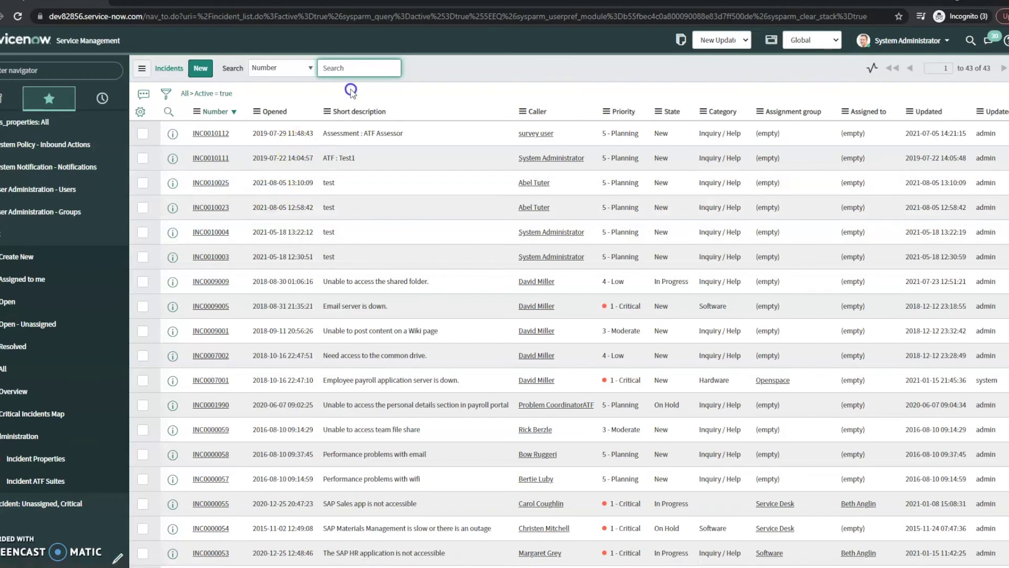
key("ctrl+v")
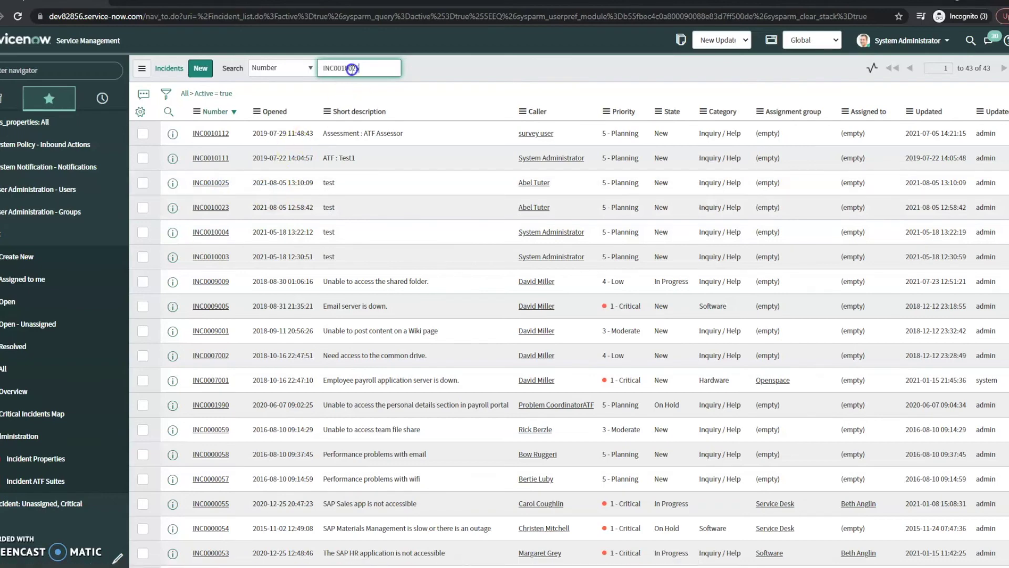
left_click(223, 184)
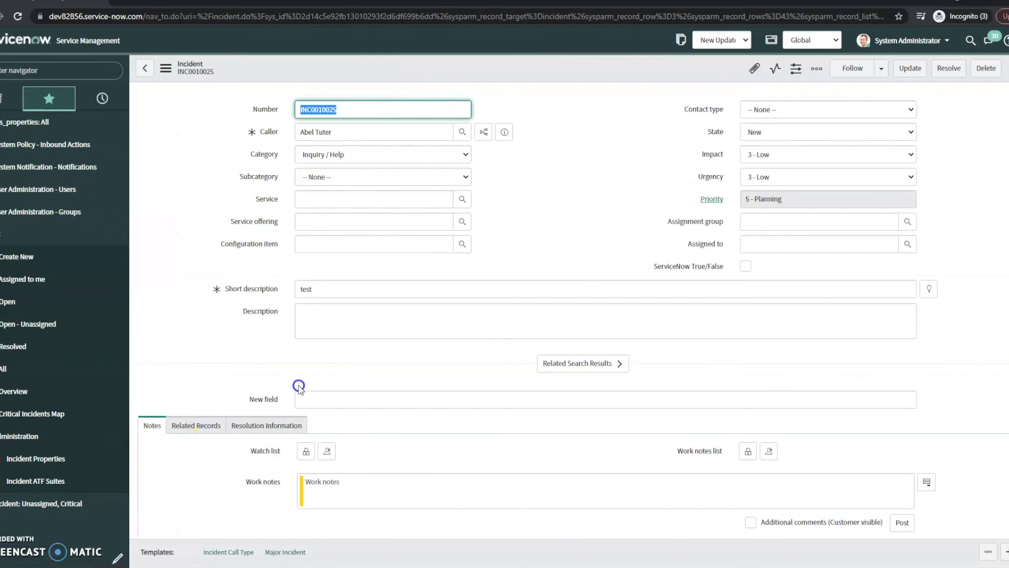
scroll(320, 404, "down", 5)
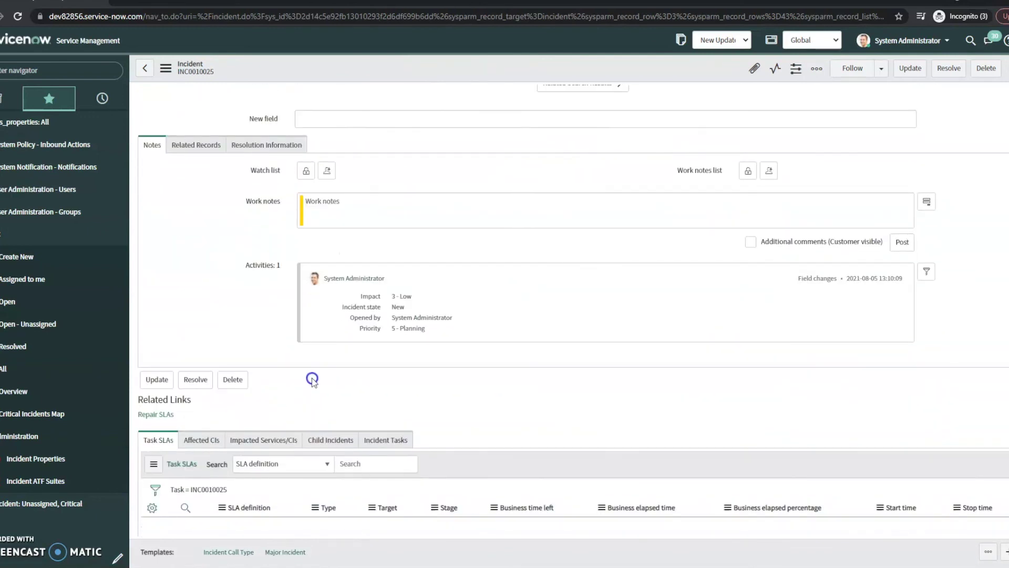